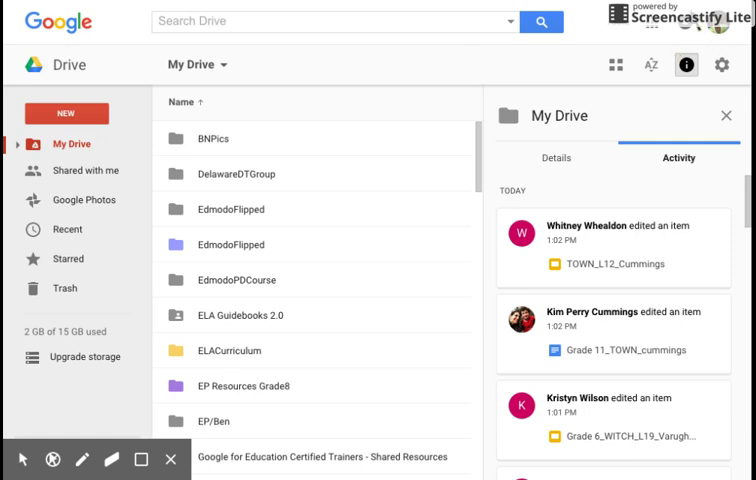
Enable 'Convert uploaded files to Google Docs editor format' in Drive Settings.
{"action": "left_click", "coordinate": [722, 65]}
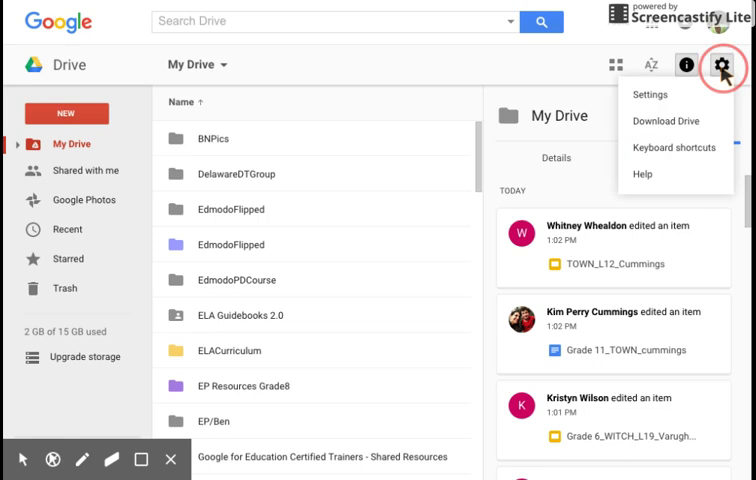
{"action": "left_click", "coordinate": [650, 95]}
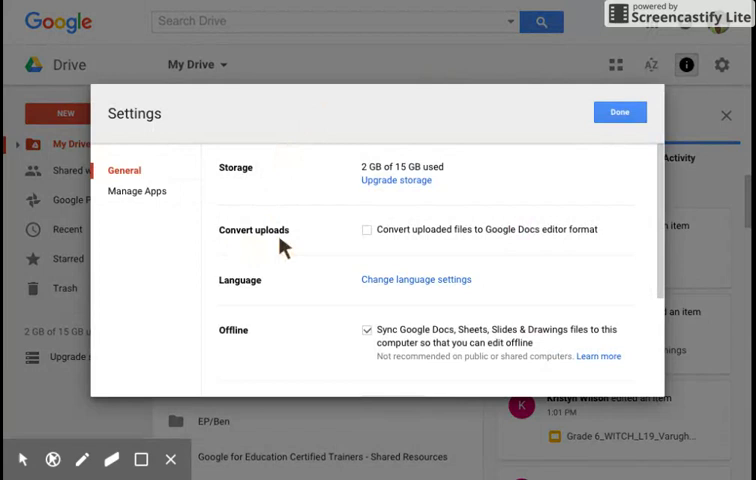
{"action": "left_click", "coordinate": [367, 230]}
Save the Settings with Done and return to My Drive.
{"action": "left_click", "coordinate": [620, 112]}
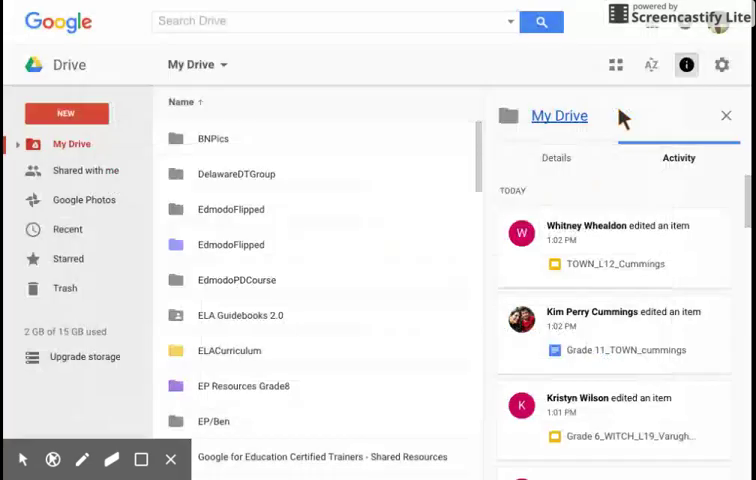